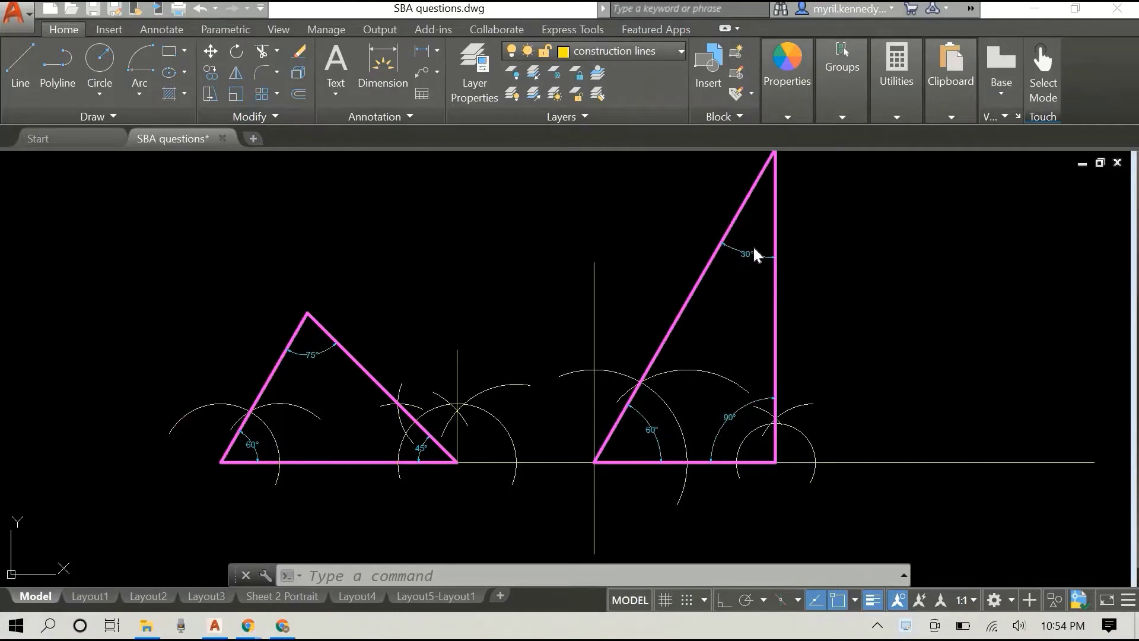
Delete the vertical construction line through the lower-left corner of the tall 30°/60°/90° triangle.
drag(892, 296, 830, 293)
middle_drag(929, 293, 766, 289)
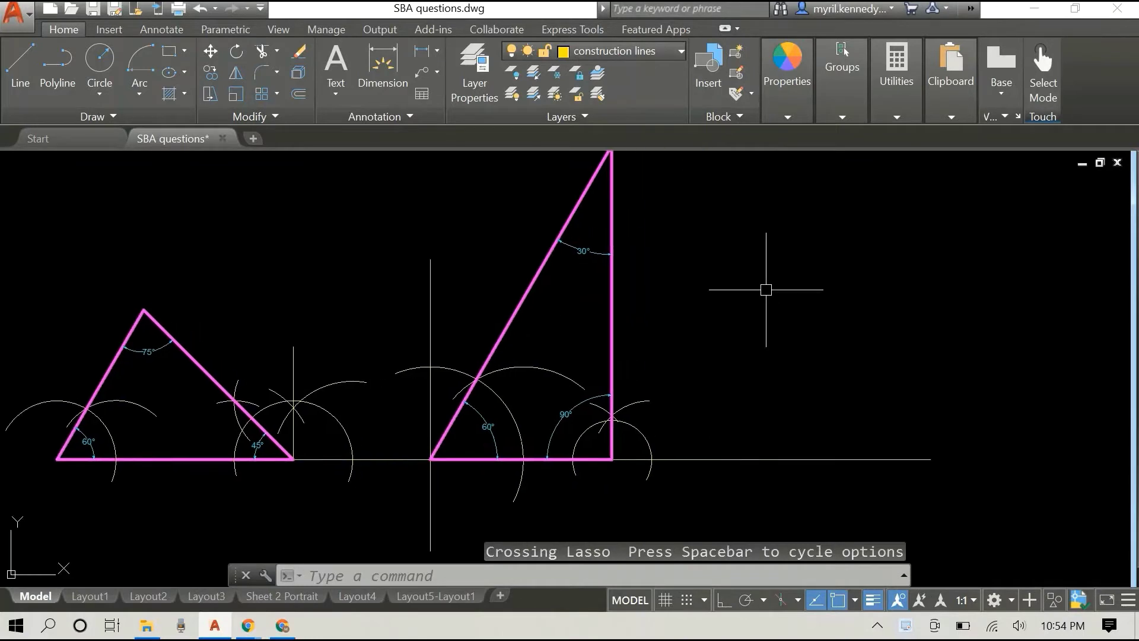
click(432, 298)
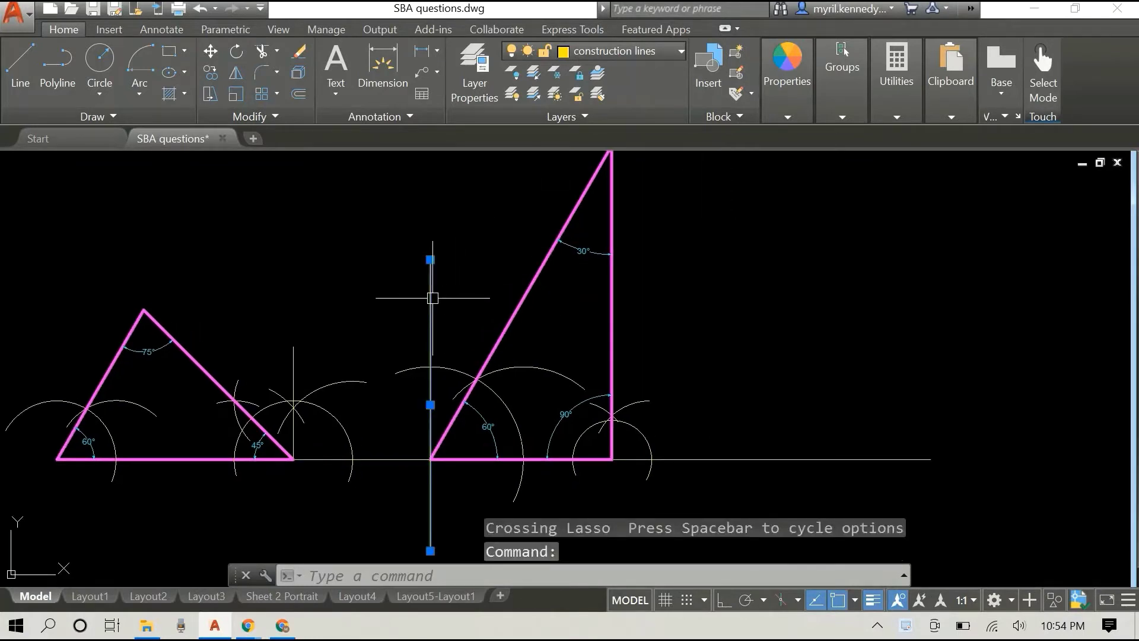
key(Delete)
Draw a vertical construction line with Ortho on, crossing the horizontal construction line to the right of the tall triangle.
key(l)
key(Return)
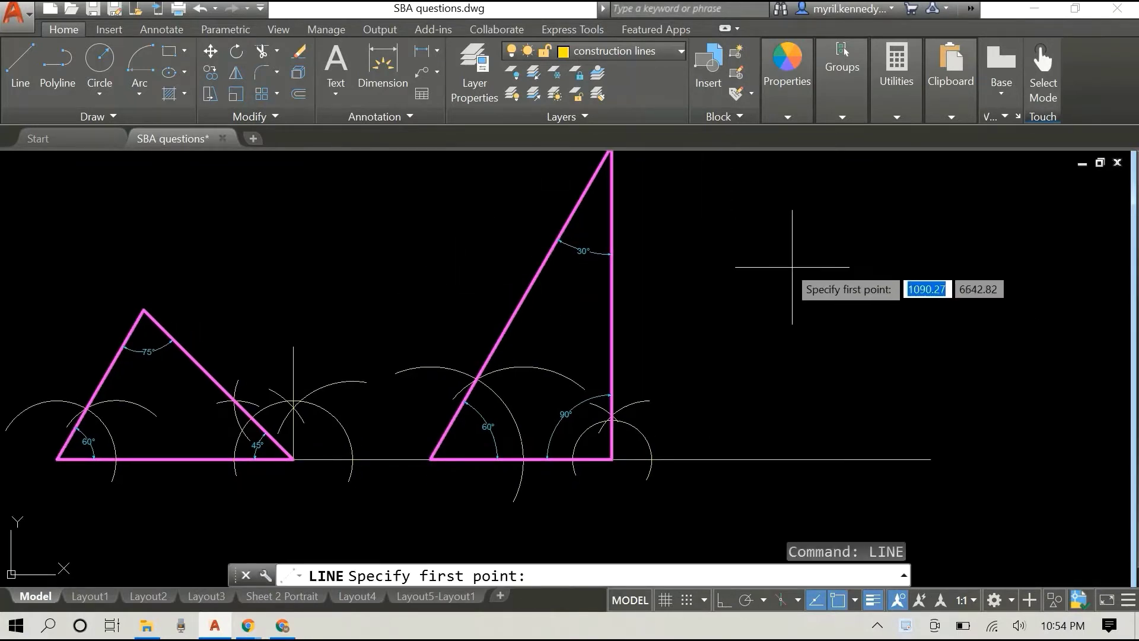
click(733, 458)
middle_drag(734, 469, 738, 433)
key(F8)
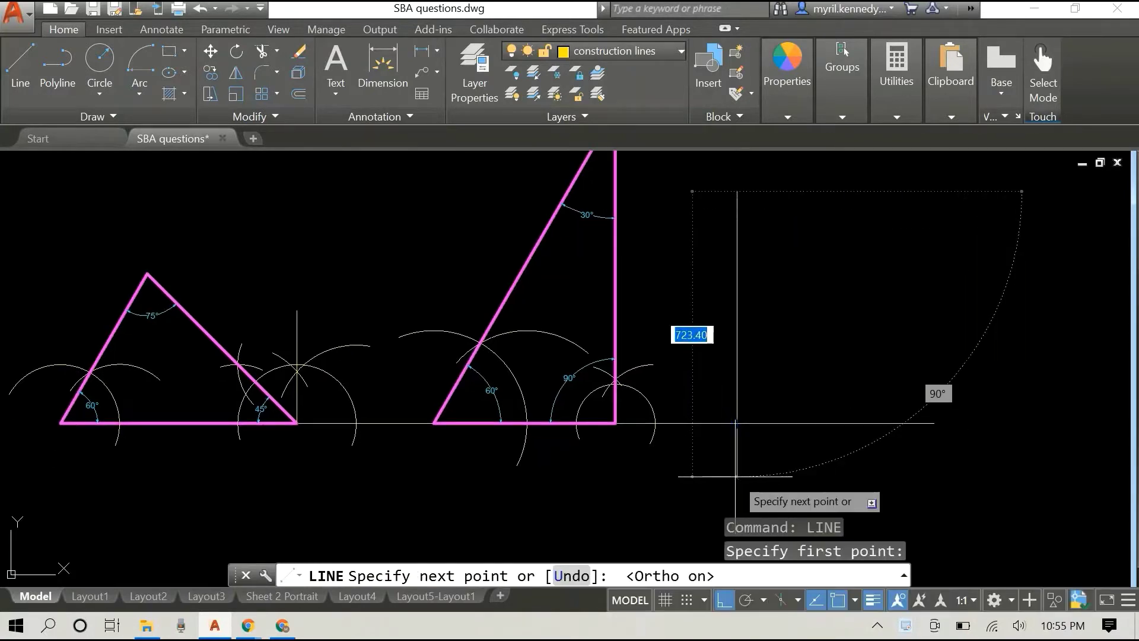
middle_drag(736, 476, 727, 413)
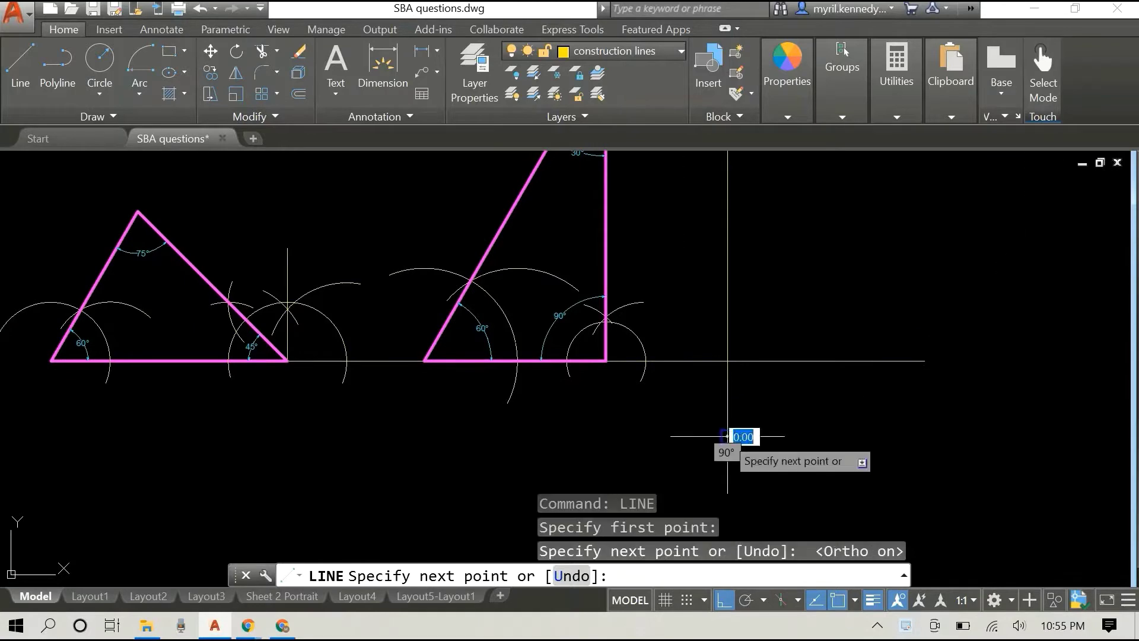
right_click(808, 327)
click(845, 336)
scroll(847, 275, down, 2)
middle_drag(838, 275, 767, 343)
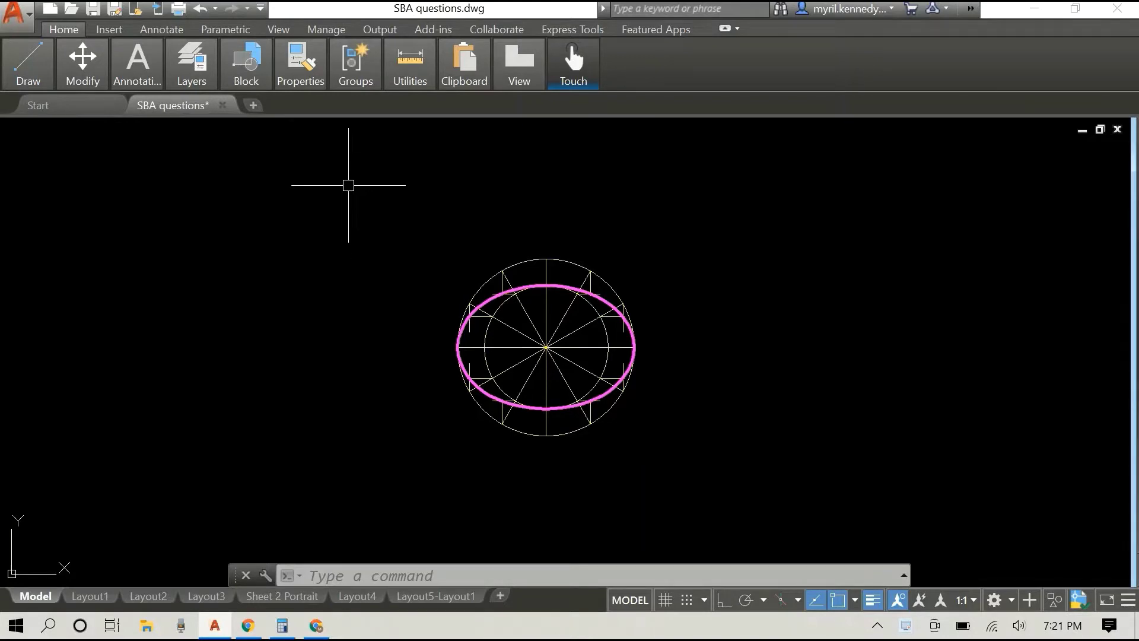
Select the entire ellipse construction with a window lasso and again with a crossing lasso, clearing each selection.
mouse_move(349, 185)
mouse_down()
mouse_move(612, 244)
mouse_move(701, 291)
mouse_move(721, 382)
mouse_move(706, 450)
mouse_move(623, 508)
mouse_move(568, 515)
mouse_move(498, 511)
mouse_move(447, 488)
mouse_move(389, 440)
mouse_move(350, 366)
mouse_up()
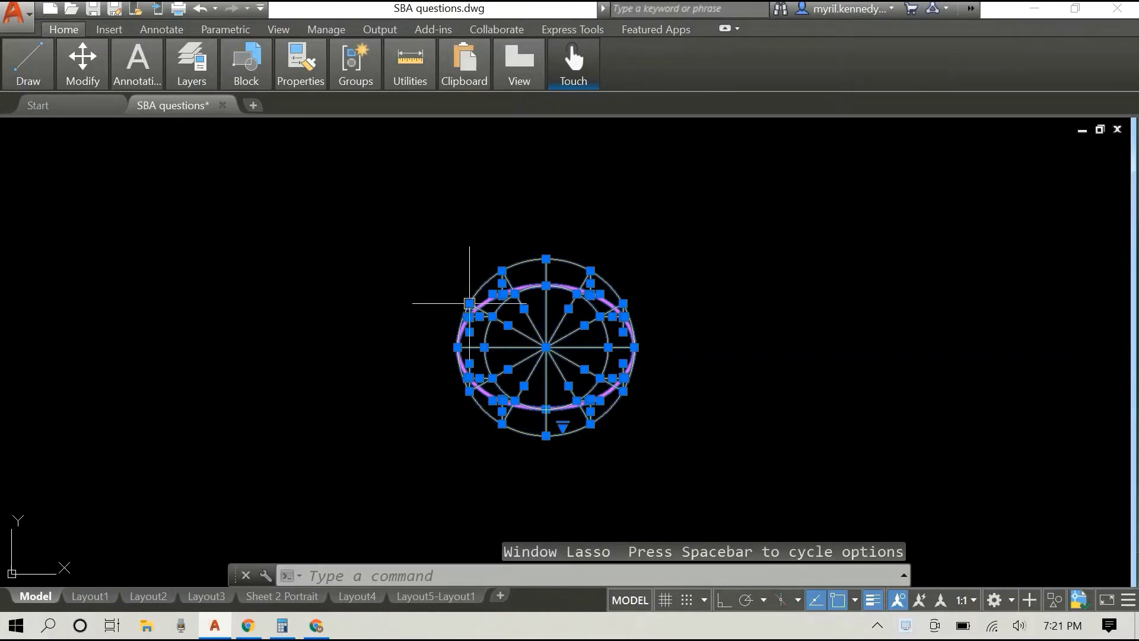
key(Escape)
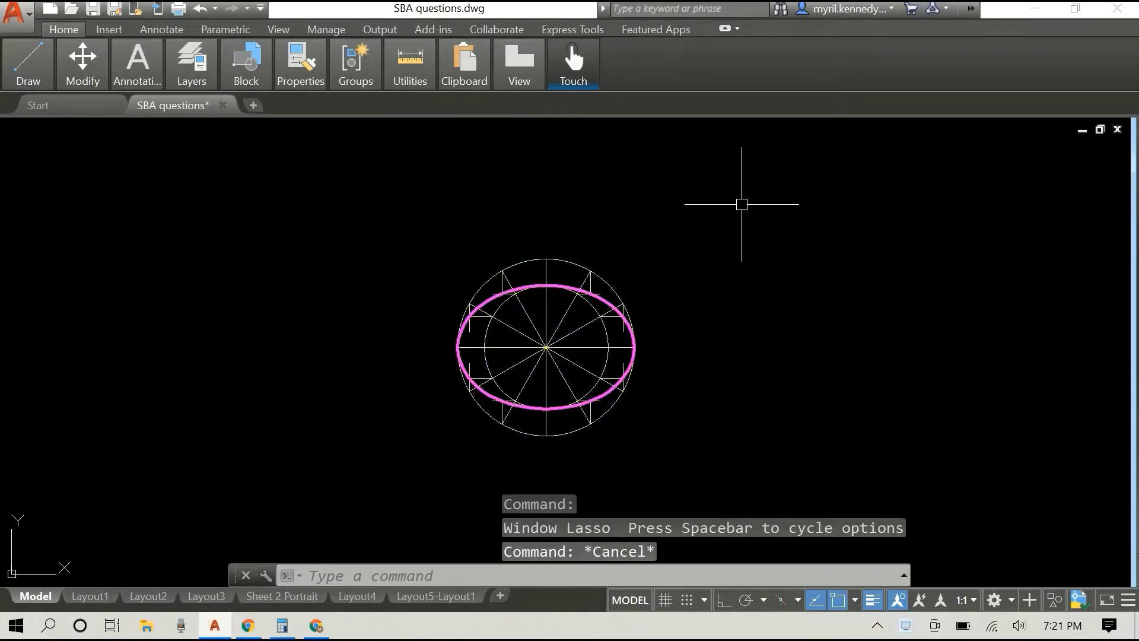
mouse_move(793, 183)
mouse_down()
mouse_move(772, 172)
mouse_move(506, 164)
mouse_move(443, 207)
mouse_move(423, 256)
mouse_move(492, 439)
mouse_move(619, 483)
mouse_move(703, 479)
mouse_up()
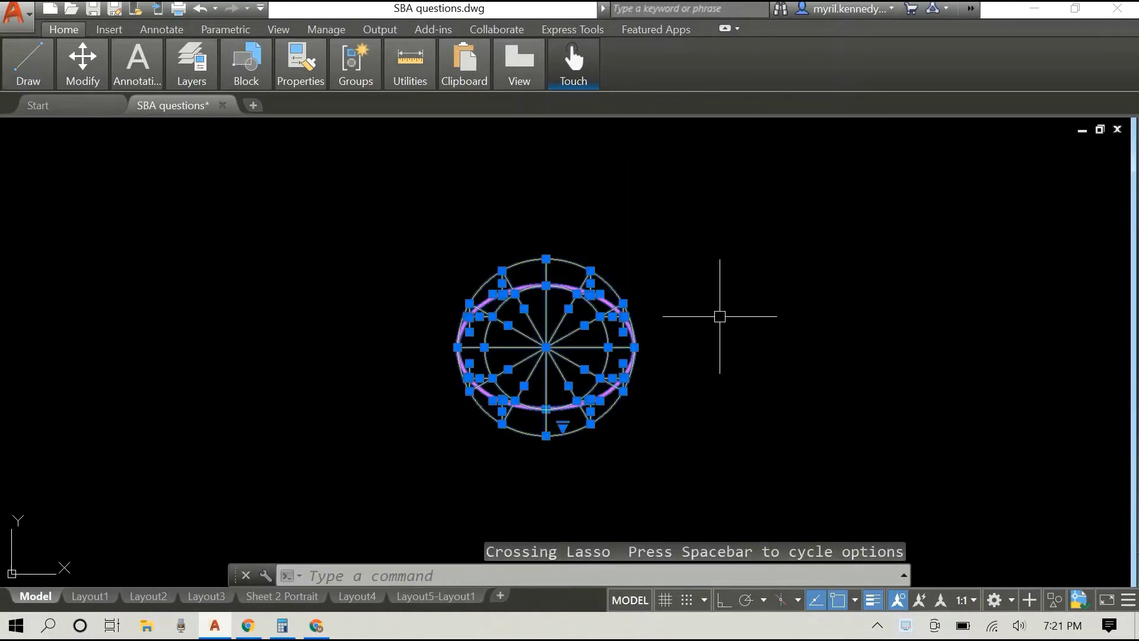
key(Escape)
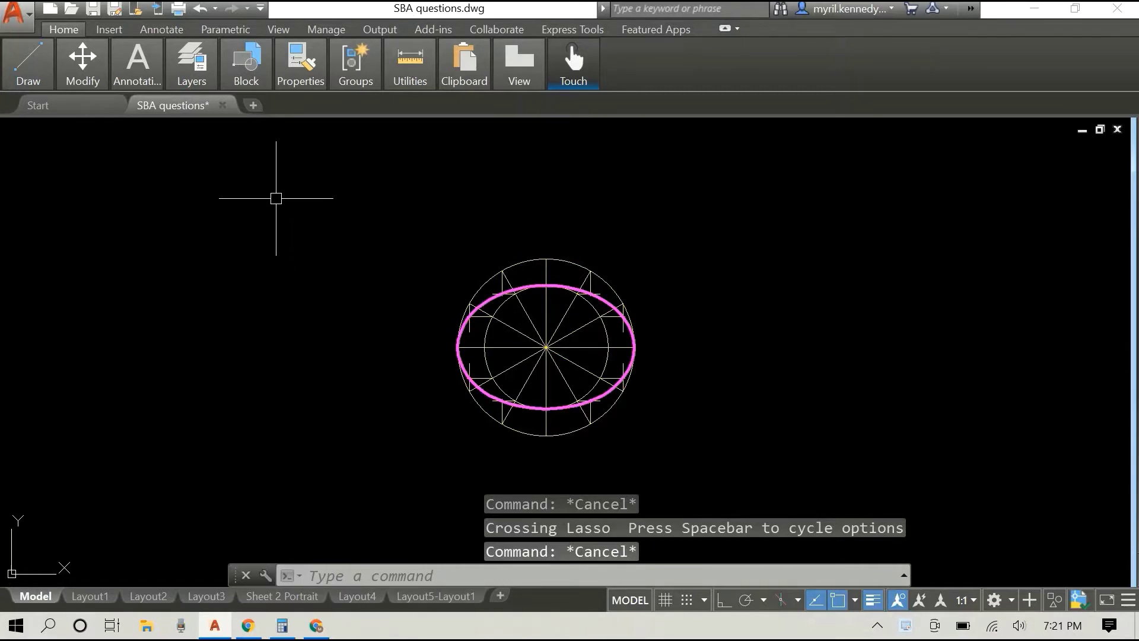
Lasso the lower-left part of the ellipse construction in window mode and its right part in crossing mode, clearing each selection.
mouse_move(276, 191)
mouse_down()
mouse_move(288, 178)
mouse_move(559, 374)
mouse_move(537, 436)
mouse_move(539, 485)
mouse_move(420, 473)
mouse_move(409, 460)
mouse_up()
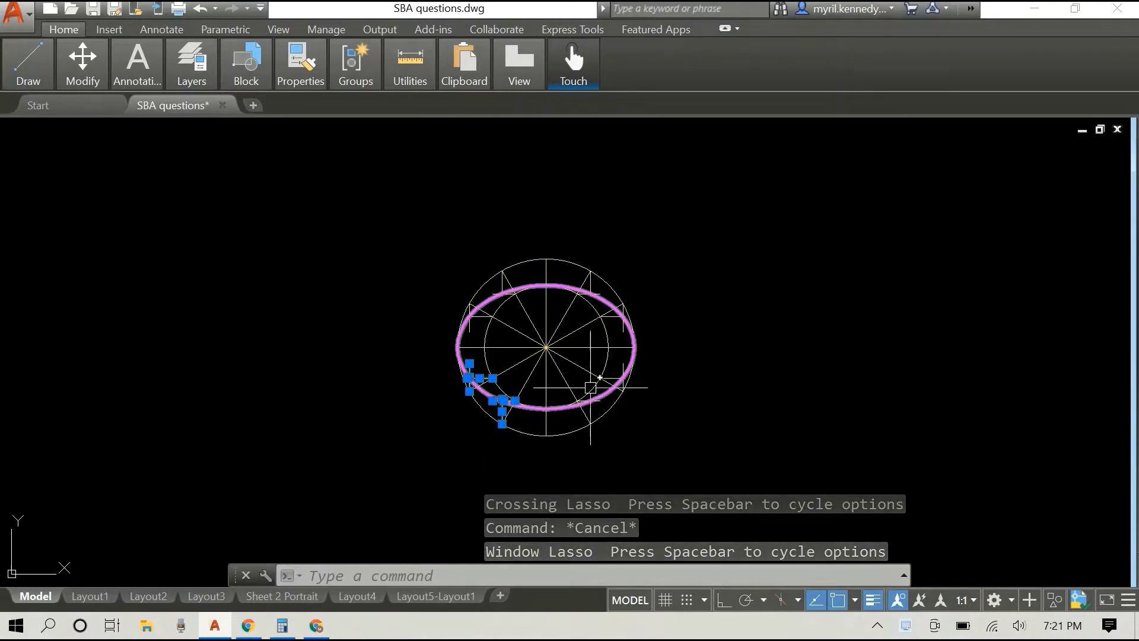
key(Escape)
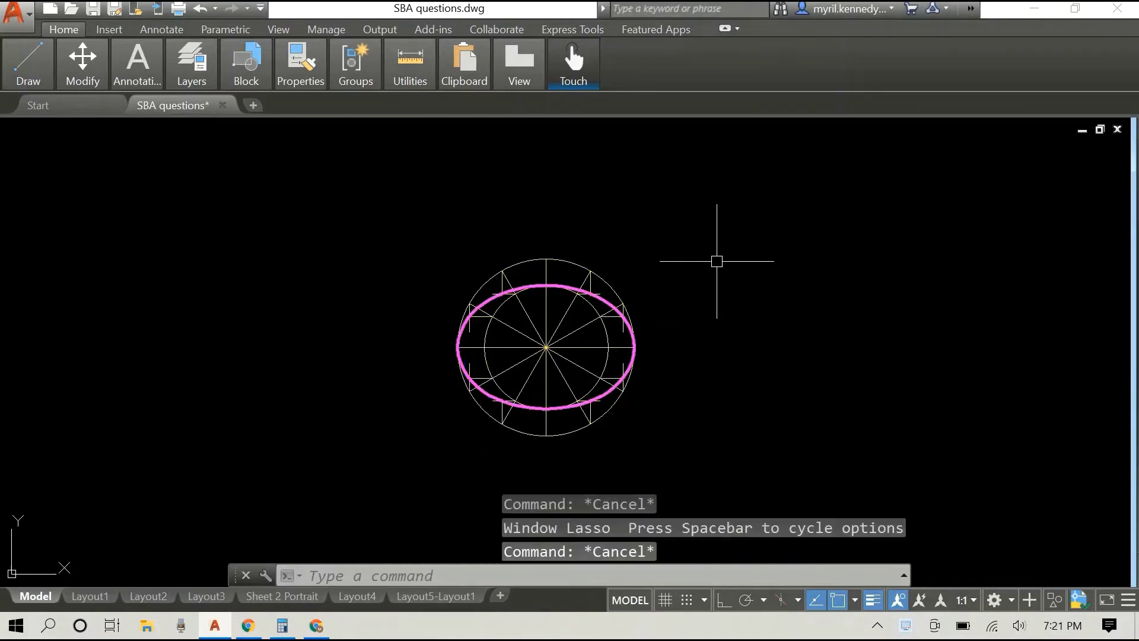
mouse_move(803, 210)
mouse_down()
mouse_move(598, 203)
mouse_move(534, 229)
mouse_move(505, 302)
mouse_move(511, 385)
mouse_move(554, 454)
mouse_move(655, 459)
mouse_move(728, 438)
mouse_move(715, 448)
mouse_up()
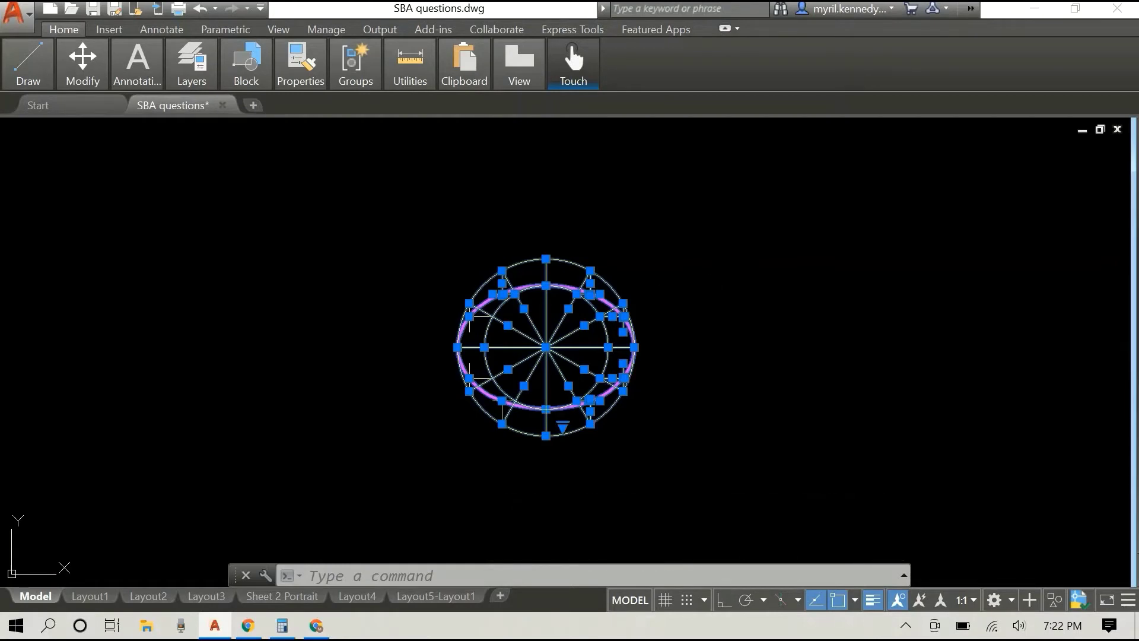
key(Escape)
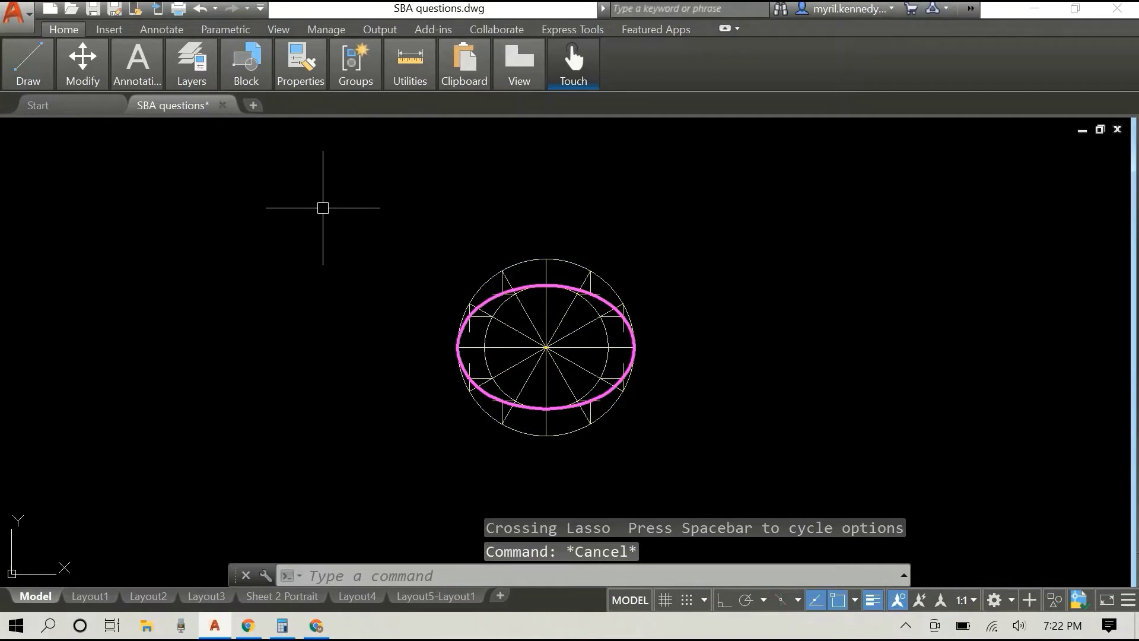
Enclose the whole ellipse construction with a rectangular window selection and repeat around only its left half, clearing each selection.
click(322, 207)
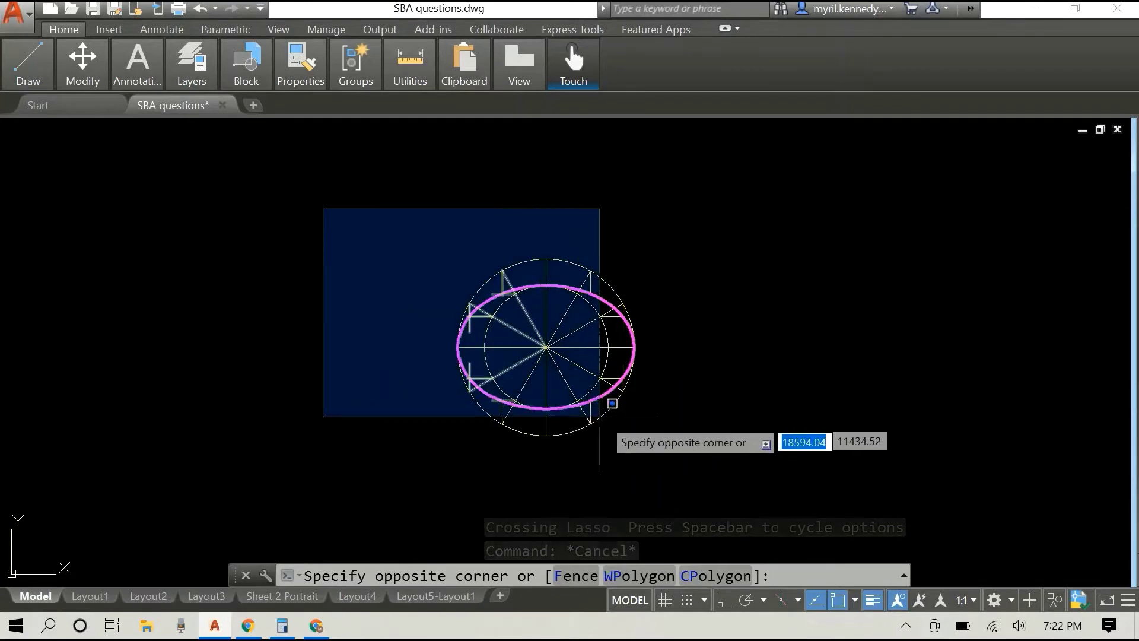
click(701, 482)
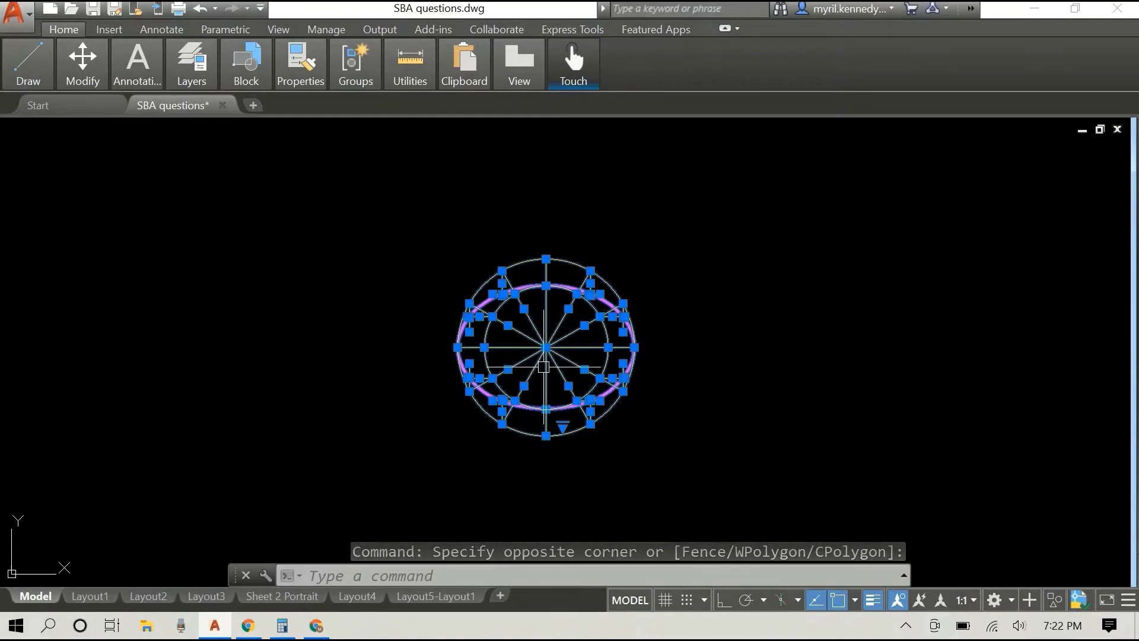
key(Escape)
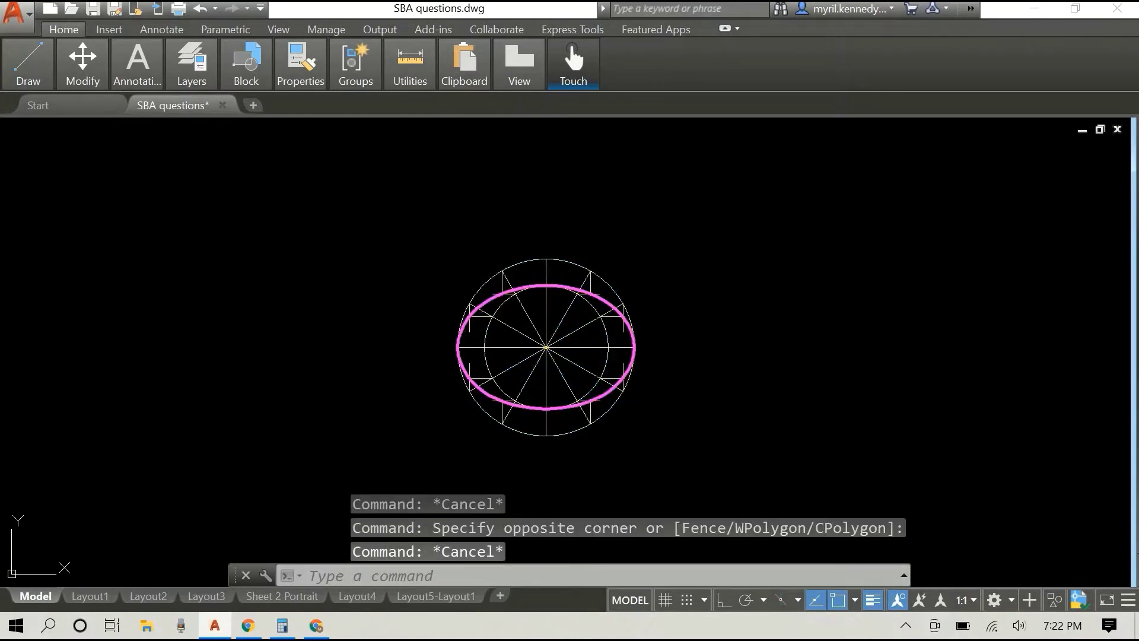
click(280, 187)
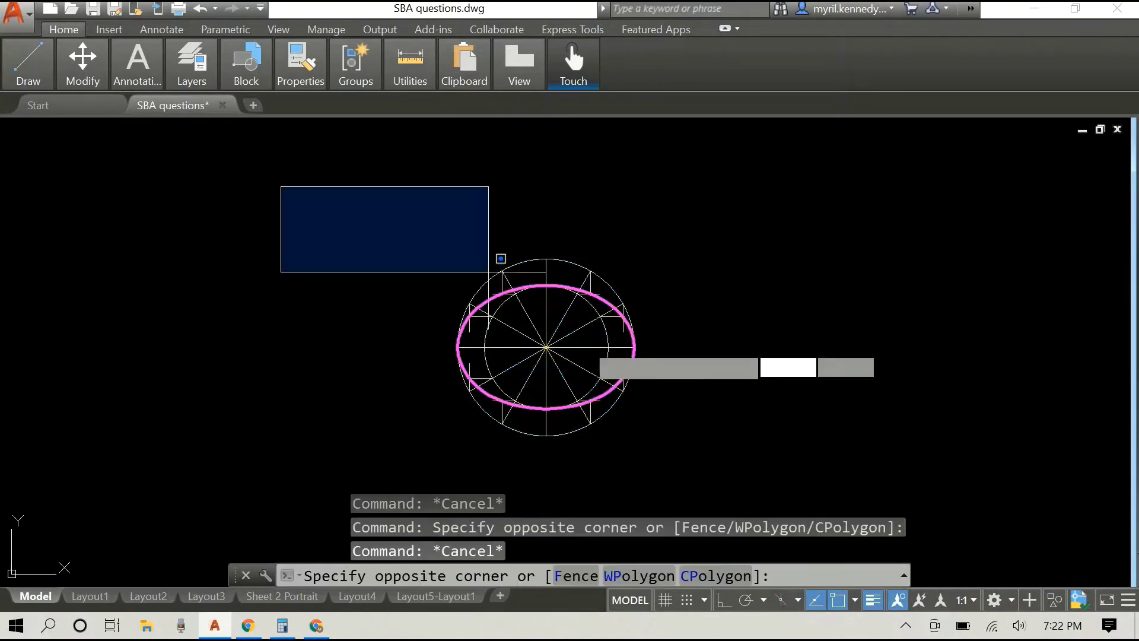
click(570, 458)
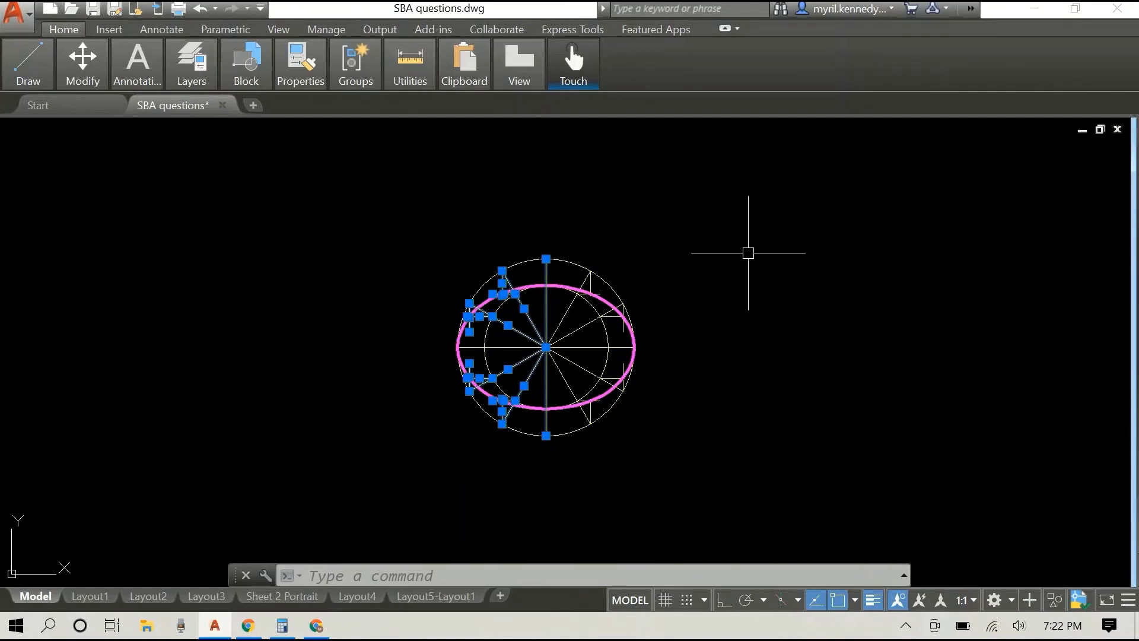
key(Escape)
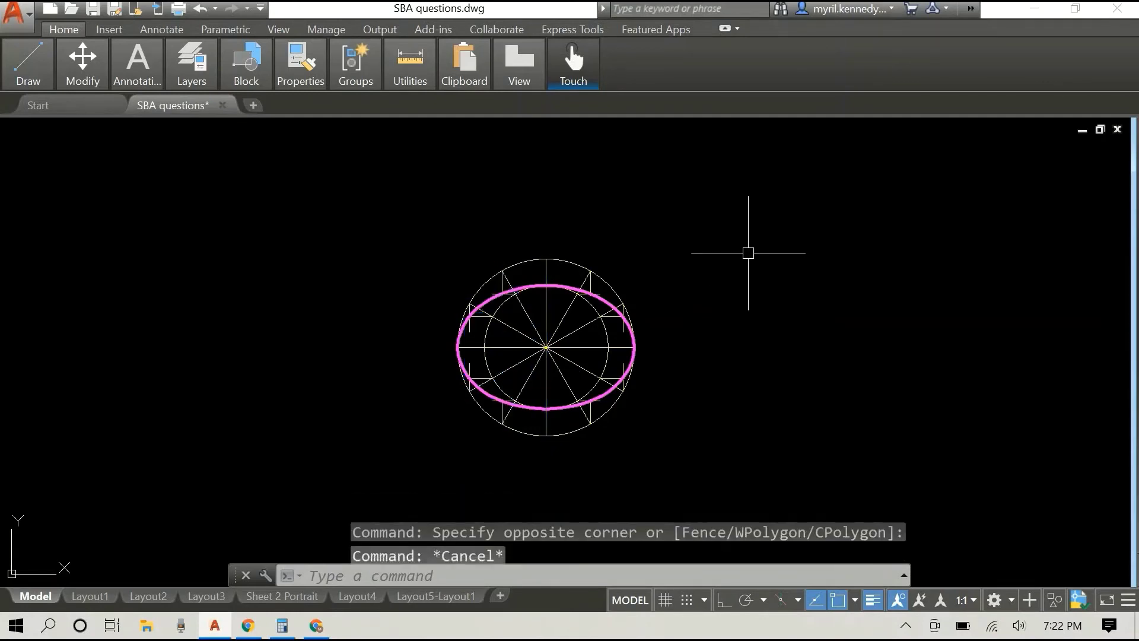
Select with a crossing rectangle over the ellipse construction's right half and another across the whole figure, clearing each selection.
click(825, 192)
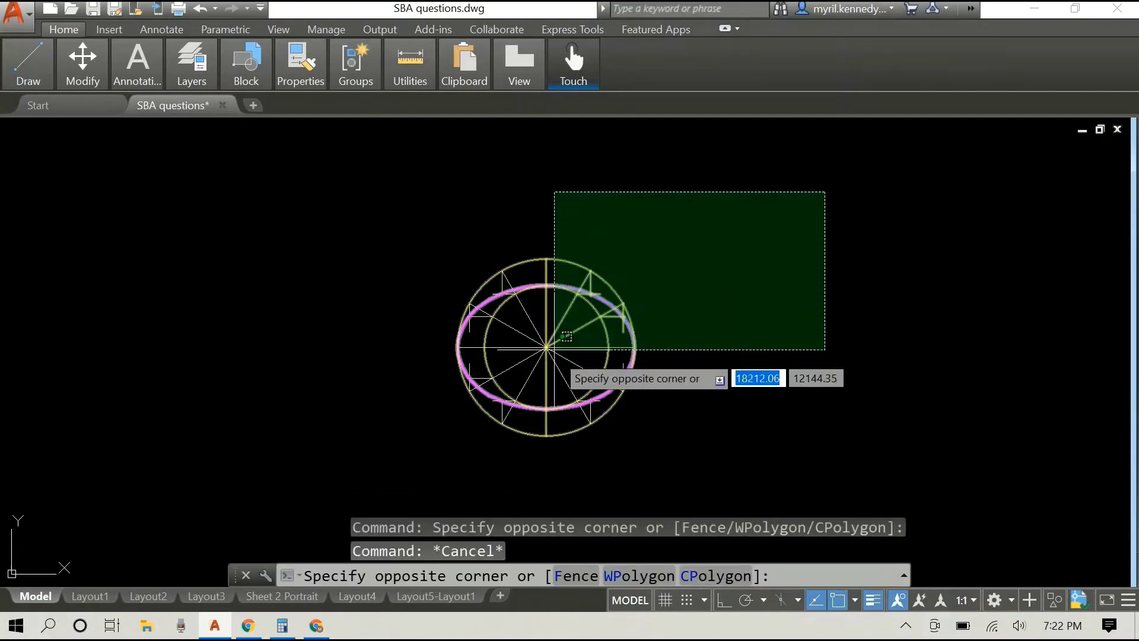
click(561, 466)
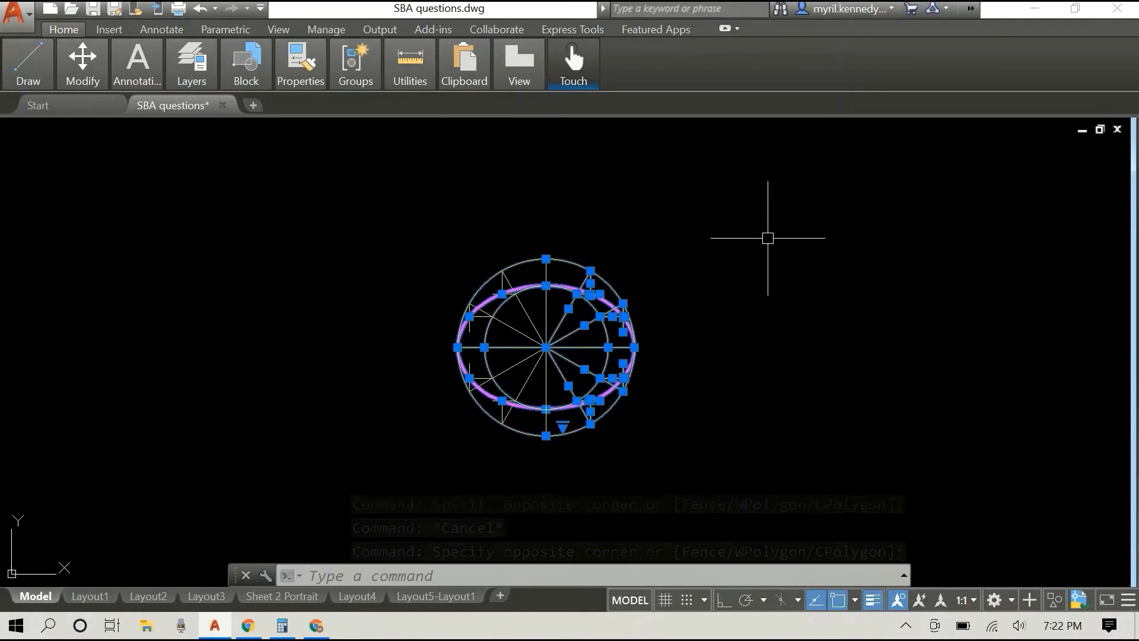
click(781, 212)
key(Escape)
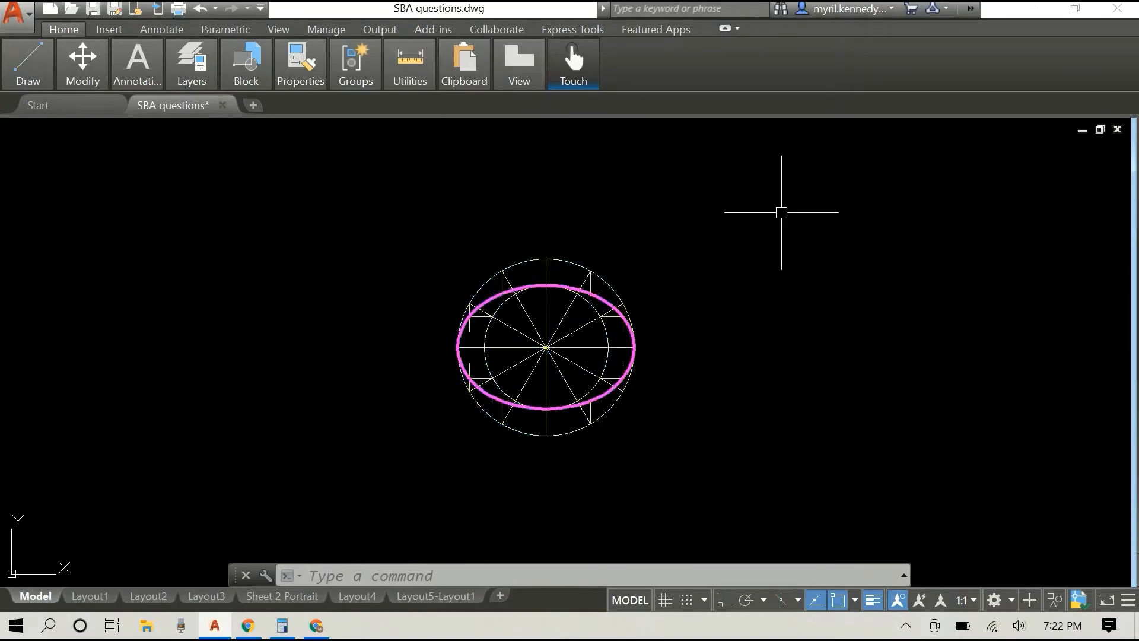
click(774, 188)
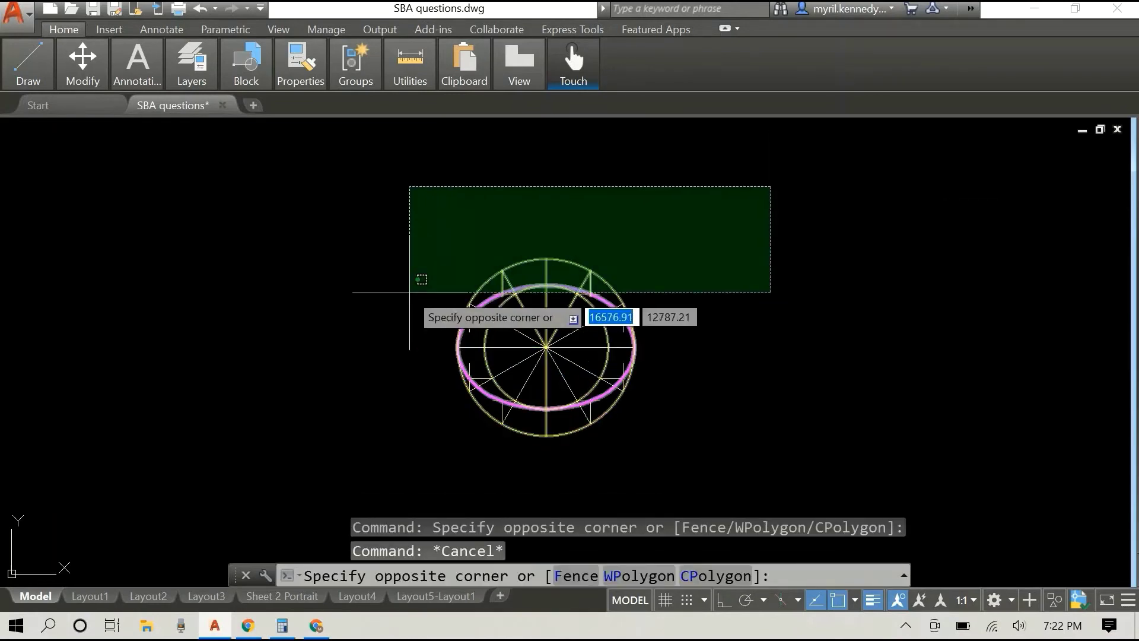
click(429, 468)
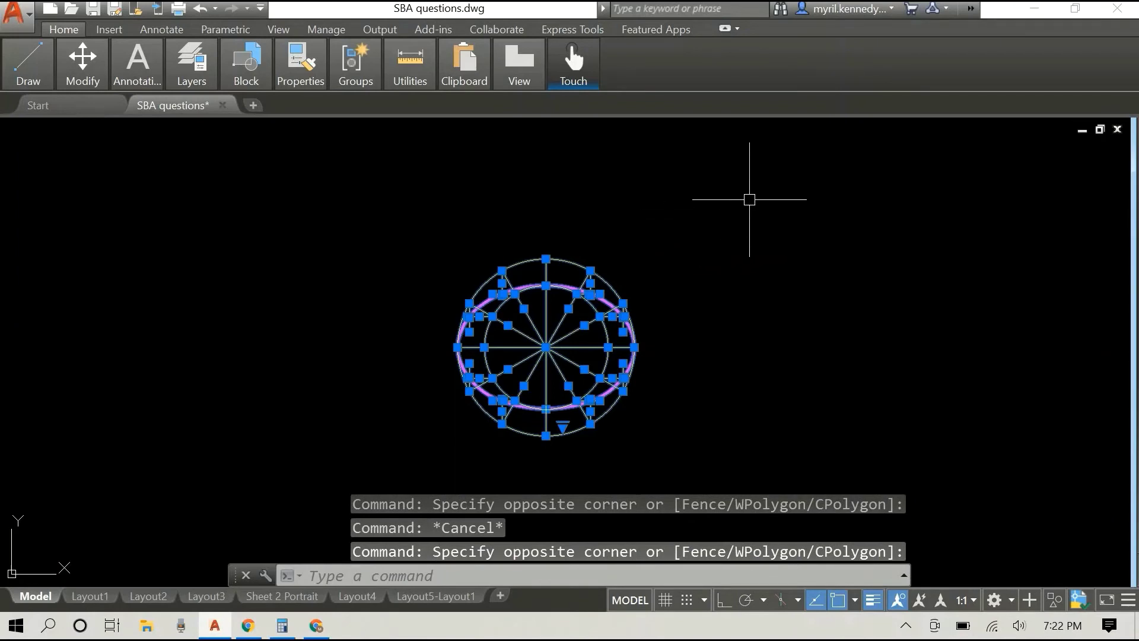
key(Escape)
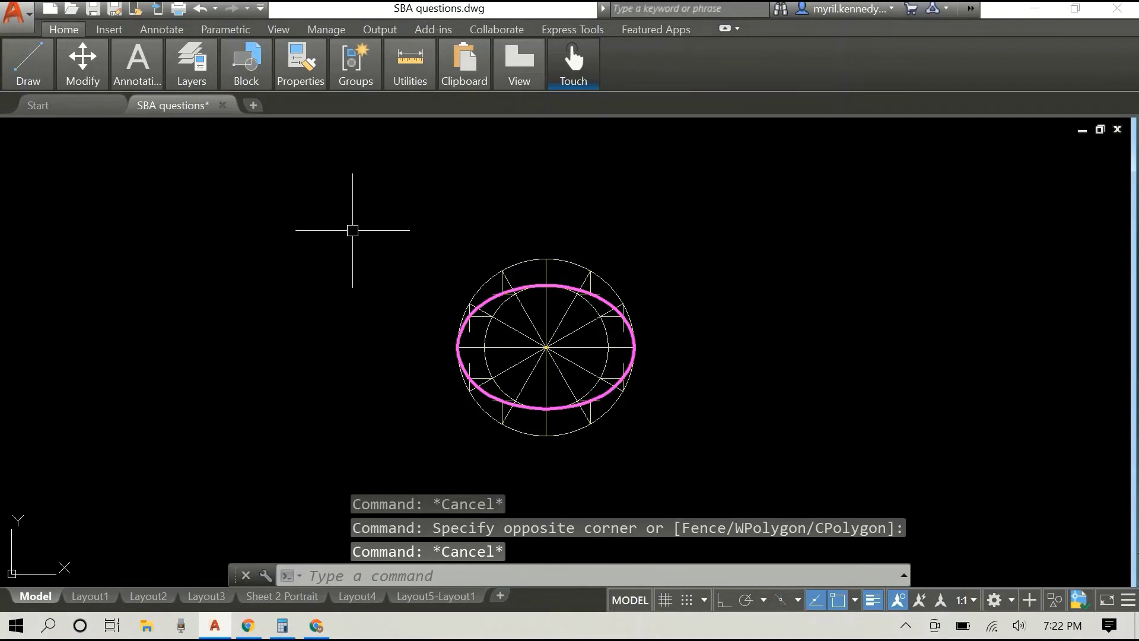
Compare a window rectangle over the ellipse construction's left half with a crossing rectangle from its right side past the centre, clearing each selection.
click(305, 211)
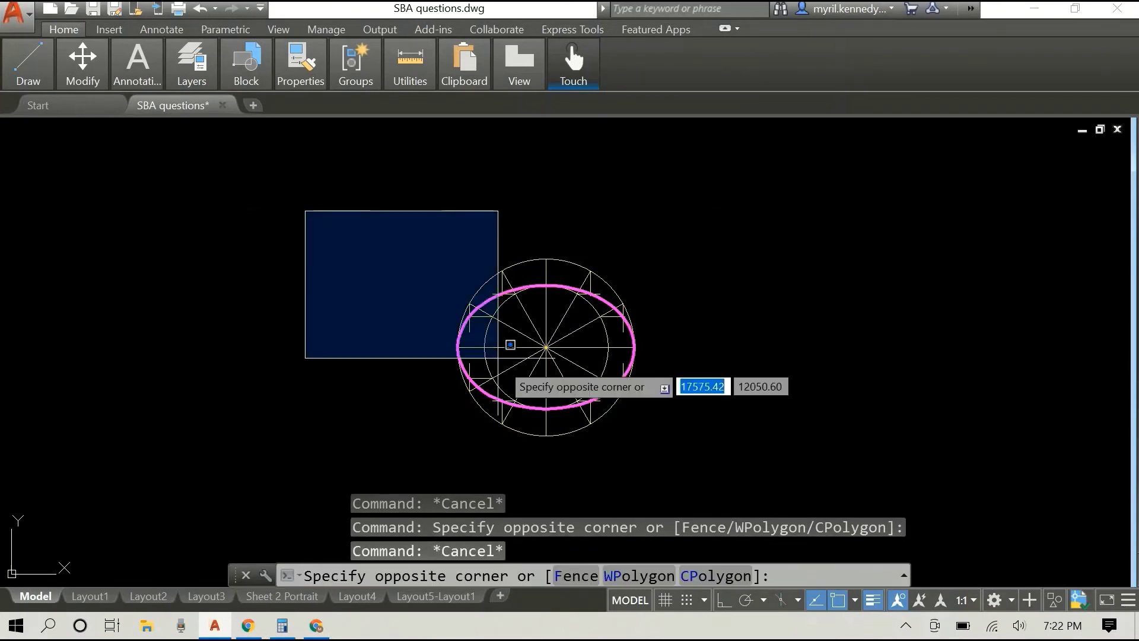
click(557, 463)
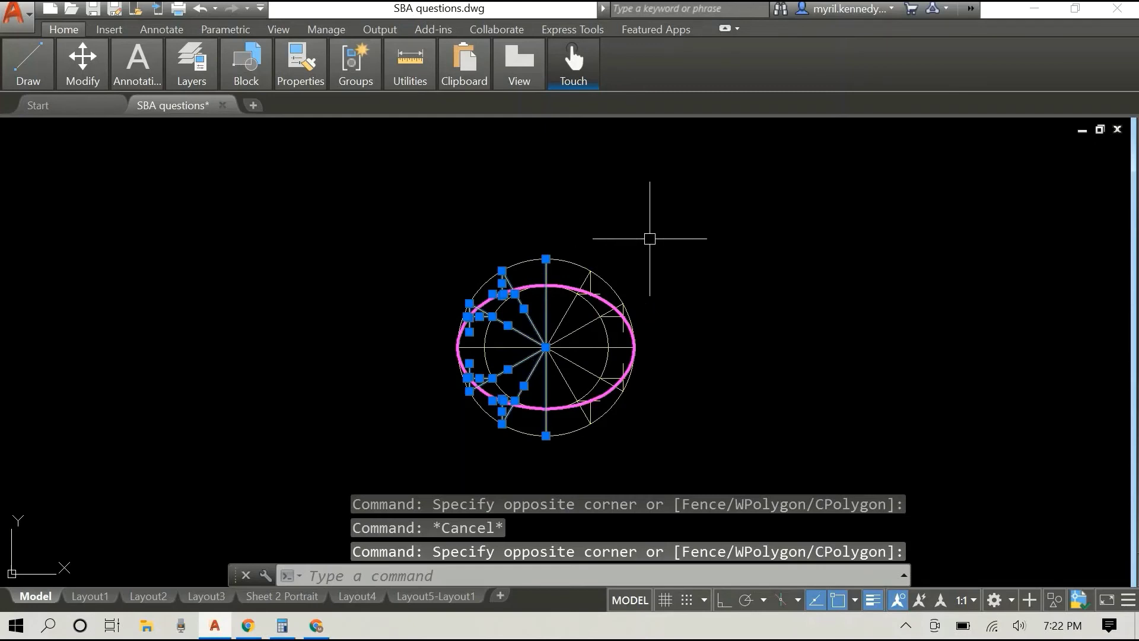
key(Escape)
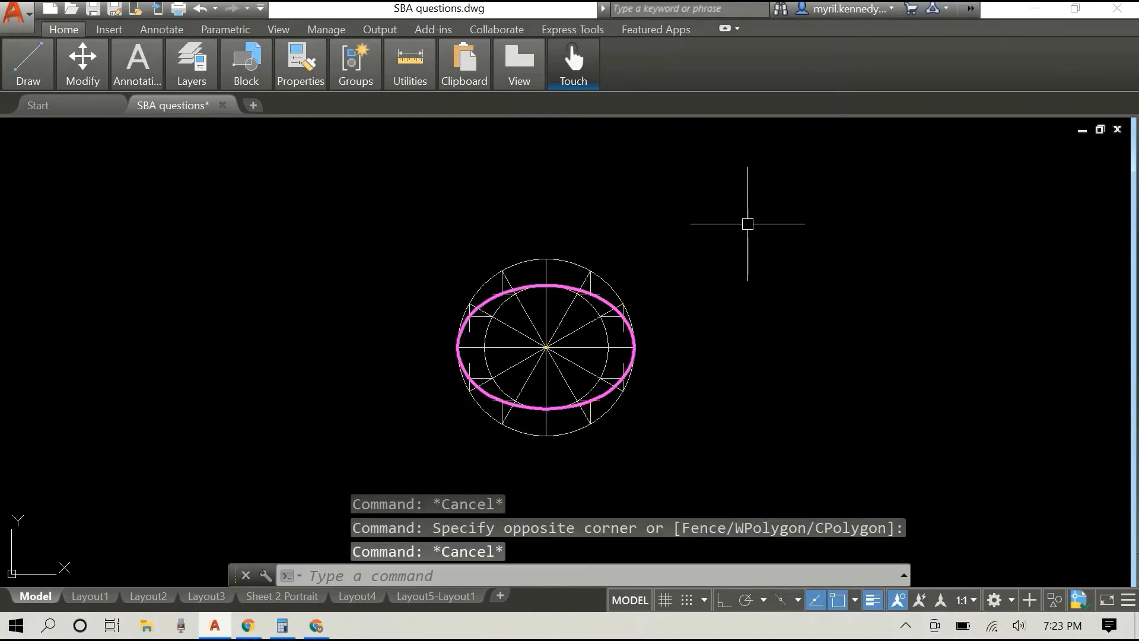
click(771, 206)
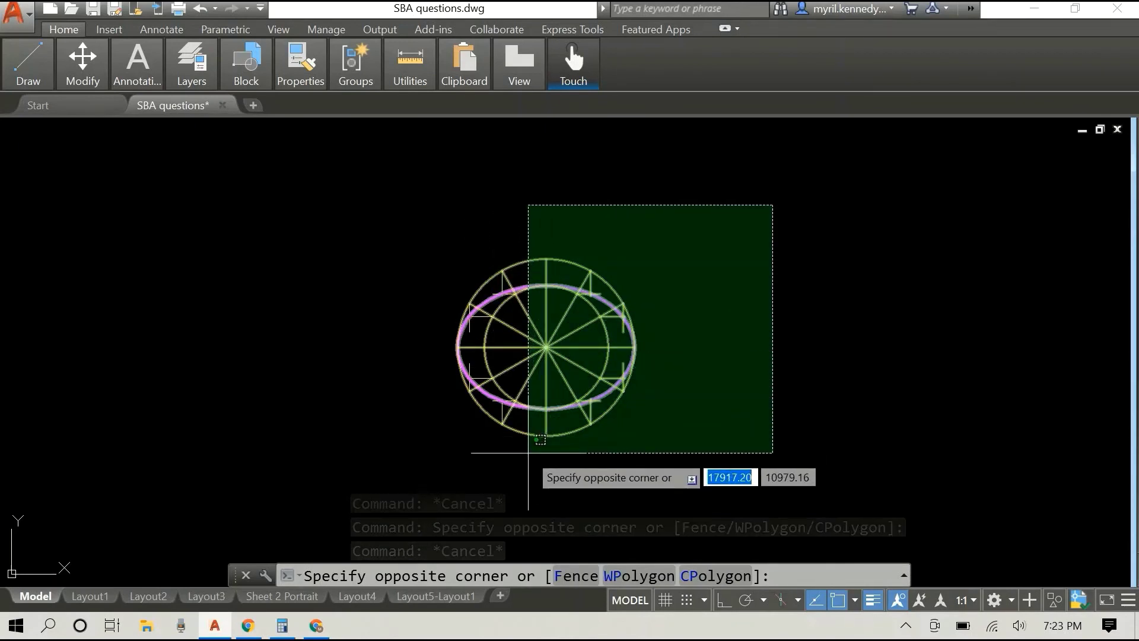
click(528, 452)
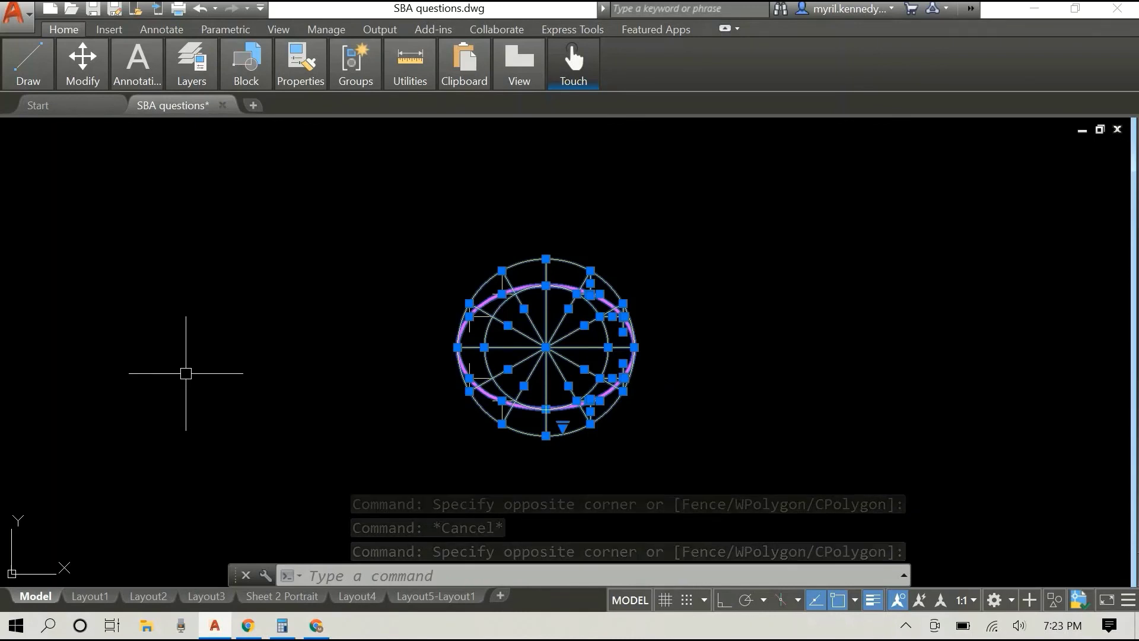
key(Escape)
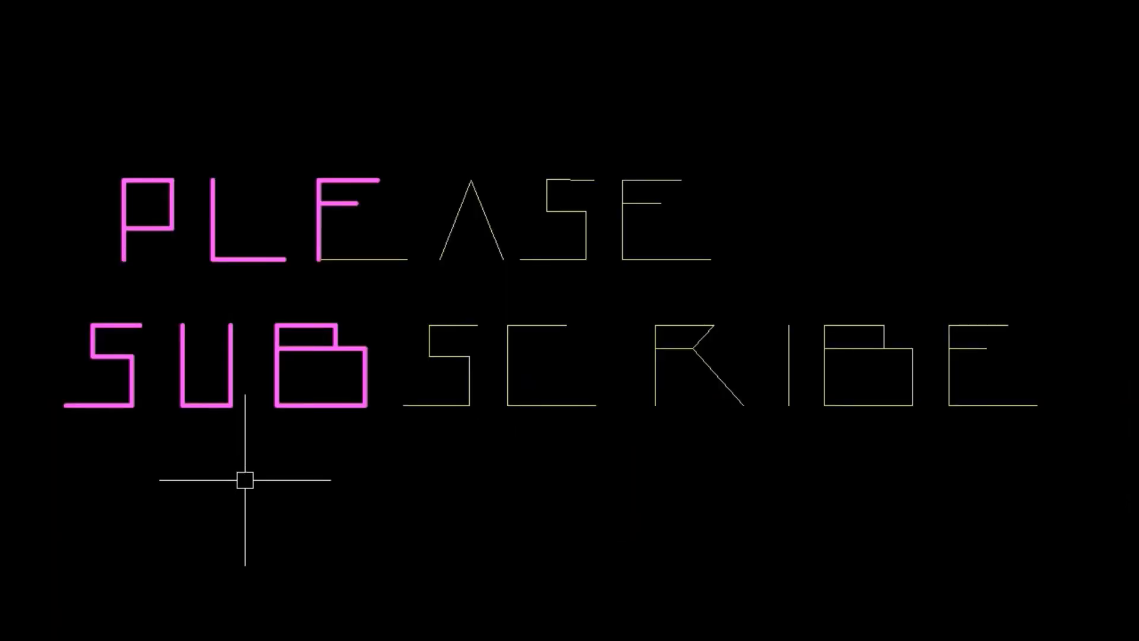
Select all the PLEASE SUBSCRIBE lettering and assign it to the thick magenta line layer.
click(30, 83)
click(1127, 578)
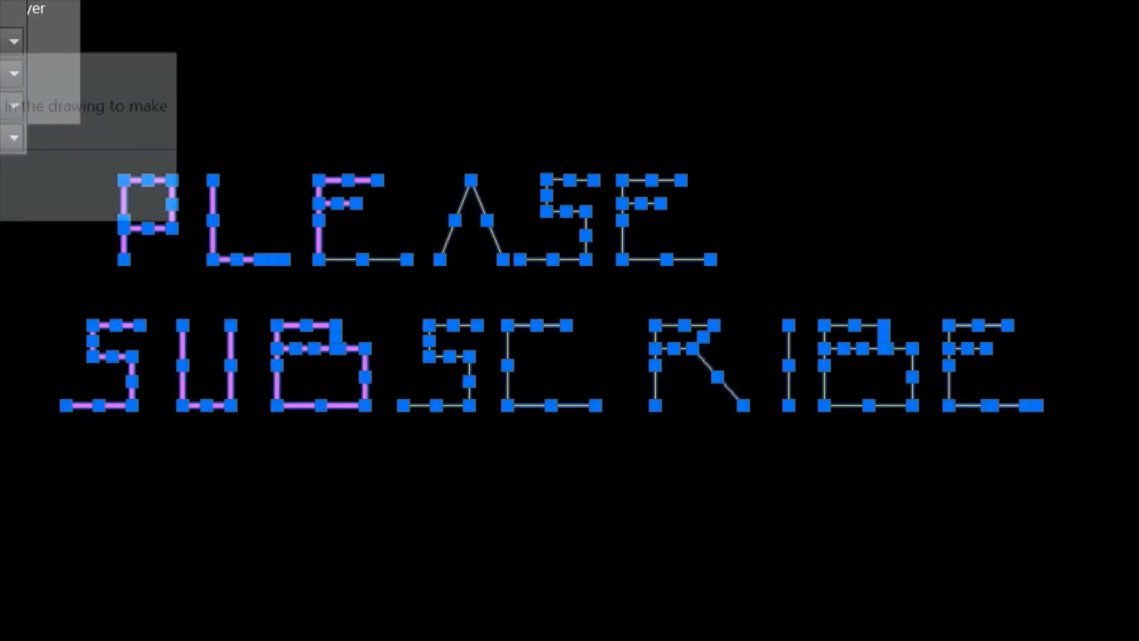
click(12, 39)
click(12, 71)
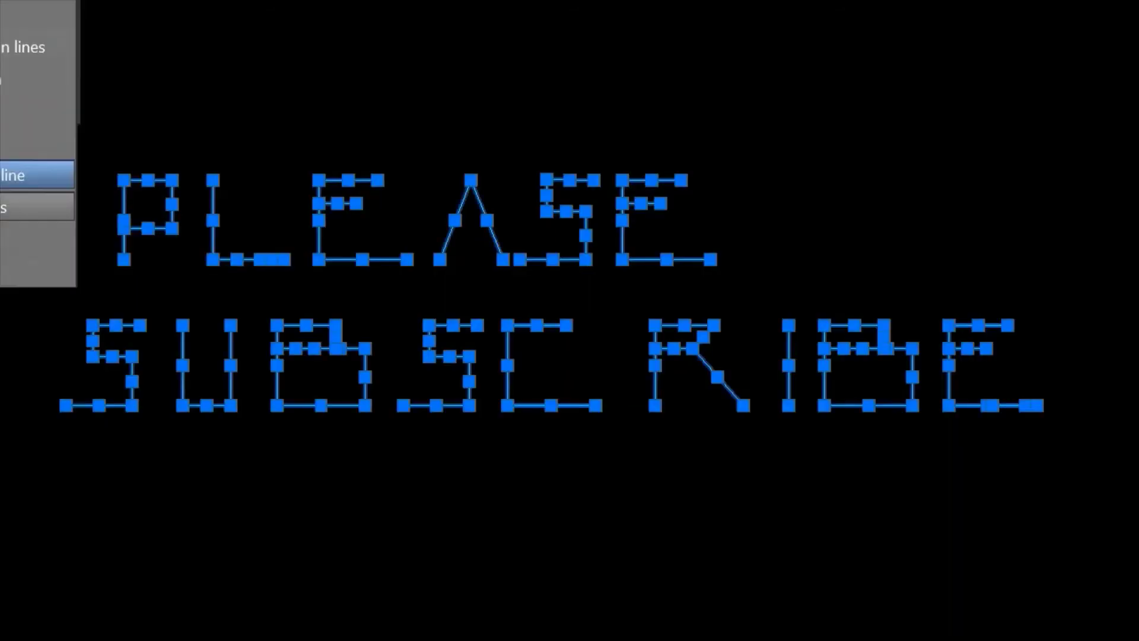
click(12, 201)
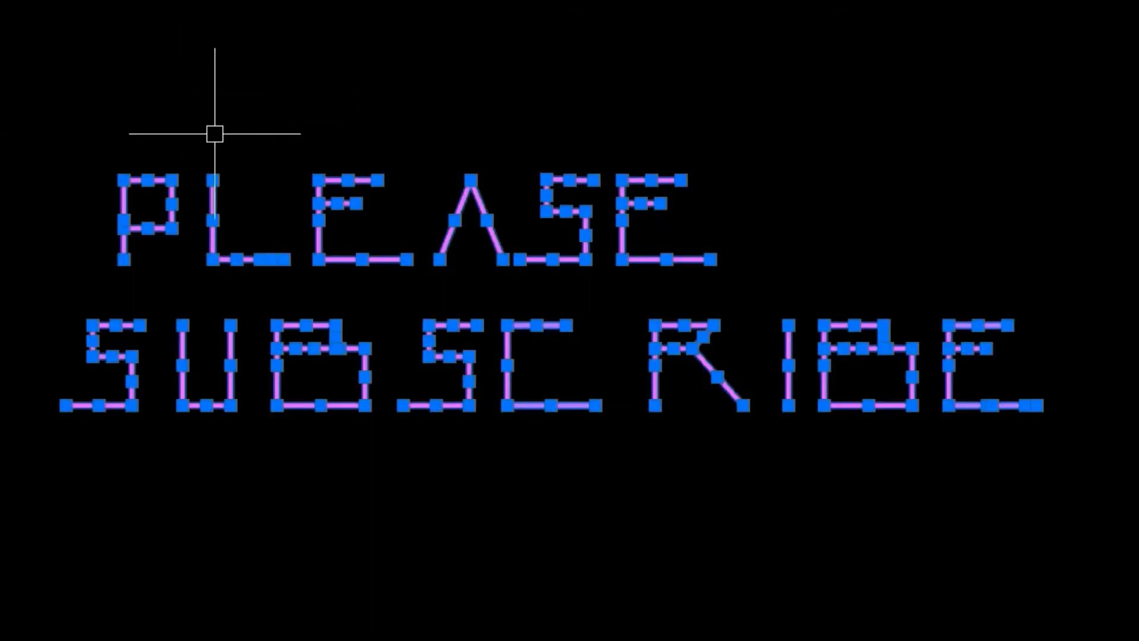